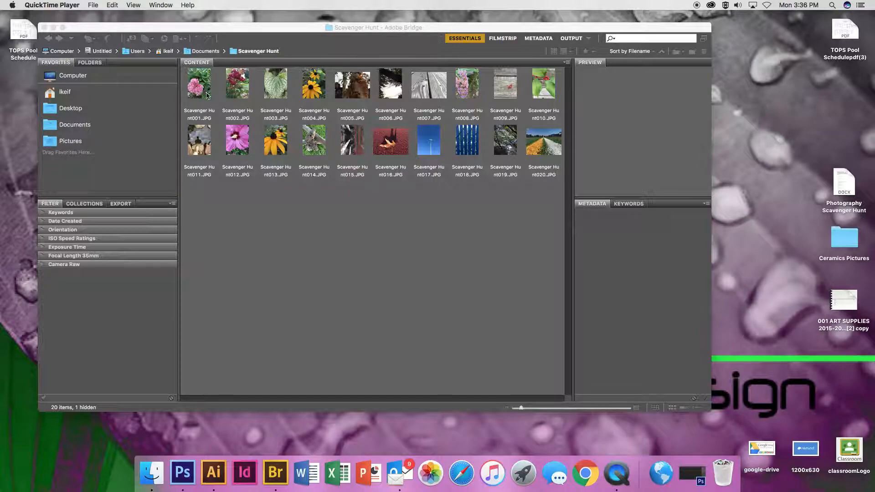
# - Select the twelve photos Scavenger Hunt001, 004, 006, 007, 009 through 014, 016 and 019
pyautogui.click(197, 93)
pyautogui.click(196, 94)
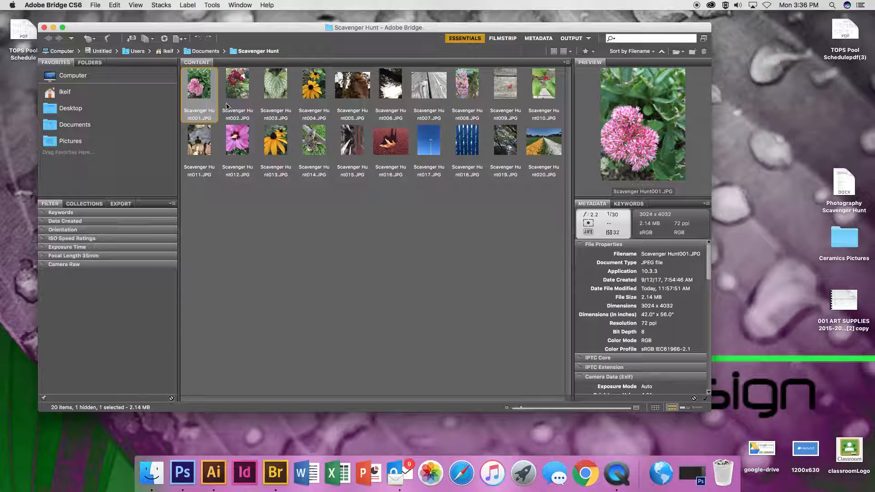
pyautogui.keyDown('super'); pyautogui.click(240, 142); pyautogui.keyUp('super')
pyautogui.keyDown('super'); pyautogui.click(204, 148); pyautogui.keyUp('super')
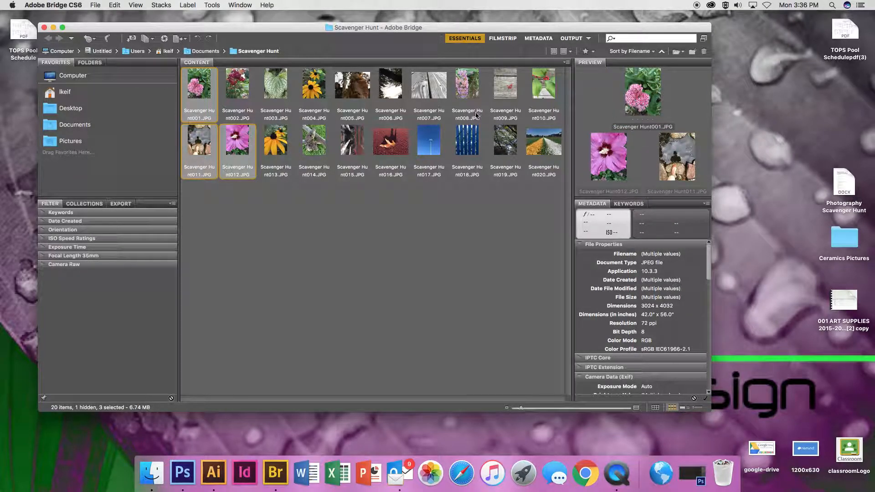
pyautogui.keyDown('super'); pyautogui.click(426, 86); pyautogui.keyUp('super')
pyautogui.keyDown('super'); pyautogui.click(508, 86); pyautogui.keyUp('super')
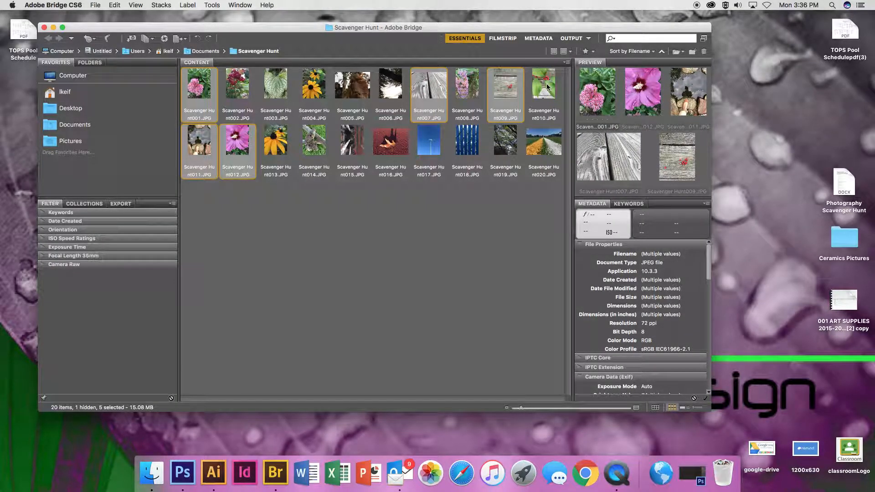
pyautogui.keyDown('super'); pyautogui.click(544, 86); pyautogui.keyUp('super')
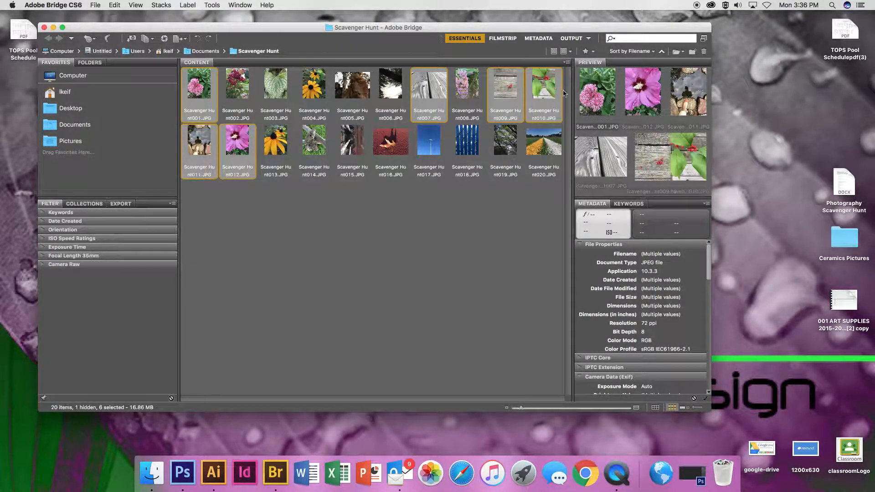
pyautogui.keyDown('super'); pyautogui.click(507, 142); pyautogui.keyUp('super')
pyautogui.keyDown('super'); pyautogui.click(397, 87); pyautogui.keyUp('super')
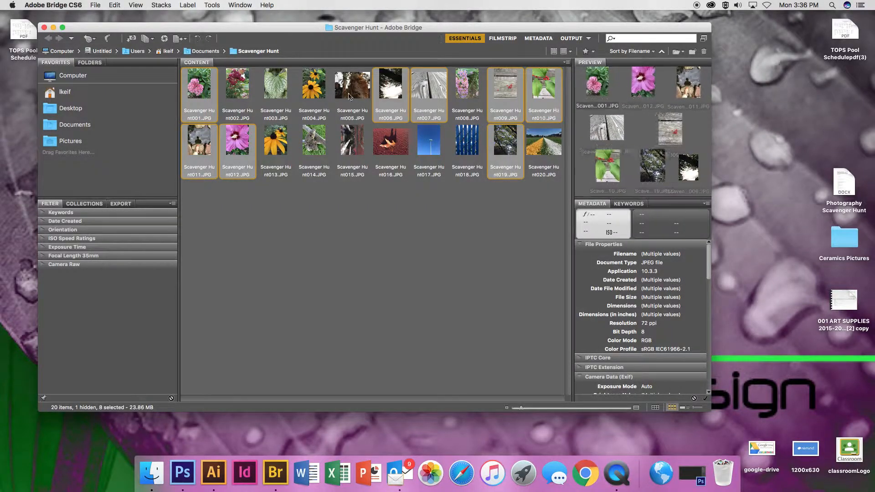
pyautogui.keyDown('super'); pyautogui.click(314, 85); pyautogui.keyUp('super')
pyautogui.keyDown('super'); pyautogui.click(275, 143); pyautogui.keyUp('super')
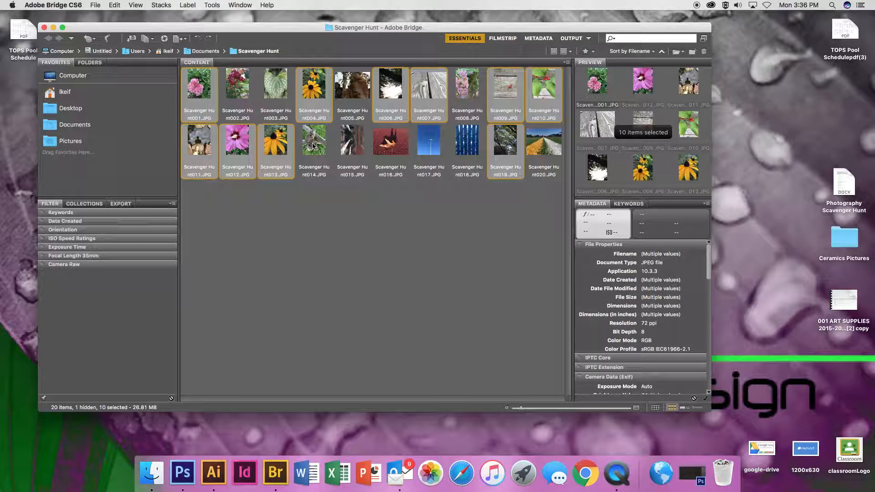
pyautogui.keyDown('super'); pyautogui.click(312, 147); pyautogui.keyUp('super')
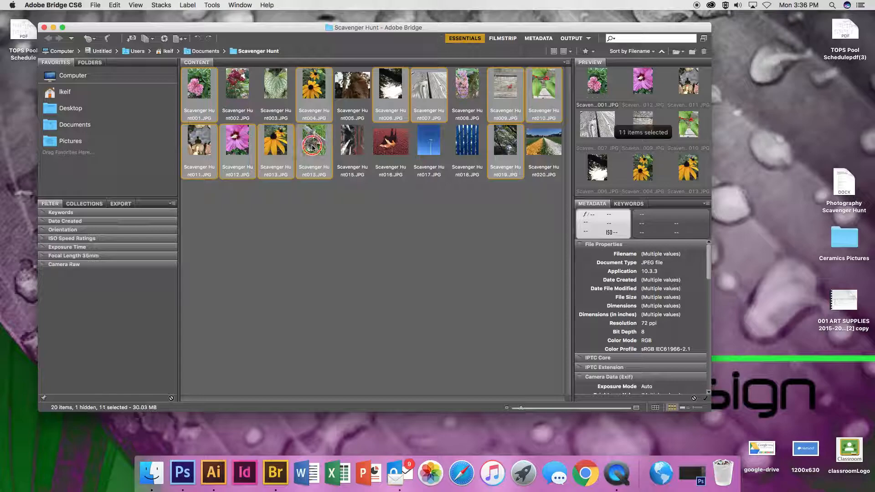
pyautogui.keyDown('super'); pyautogui.click(401, 158); pyautogui.keyUp('super')
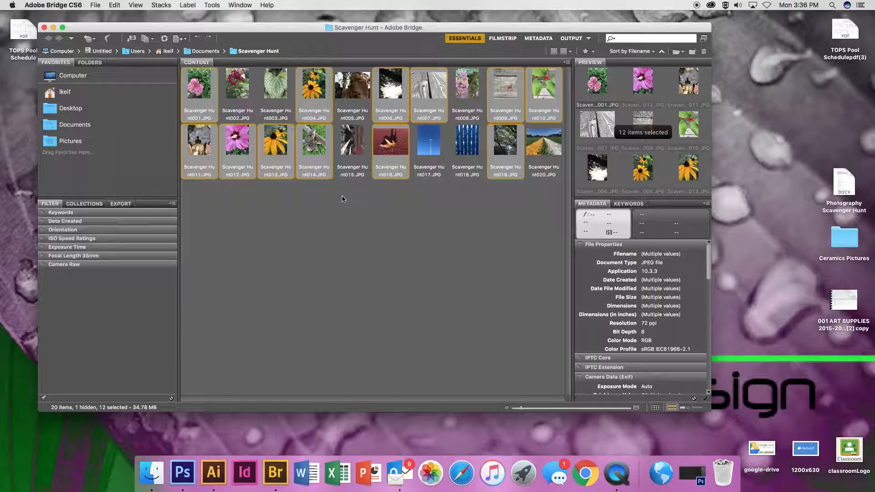
# - Create a Contact Sheet II in Photoshop from the selected photos at 8.5 × 11 inches, 300 pixels/inch, with 3 columns and 4 rows
pyautogui.click(211, 5)
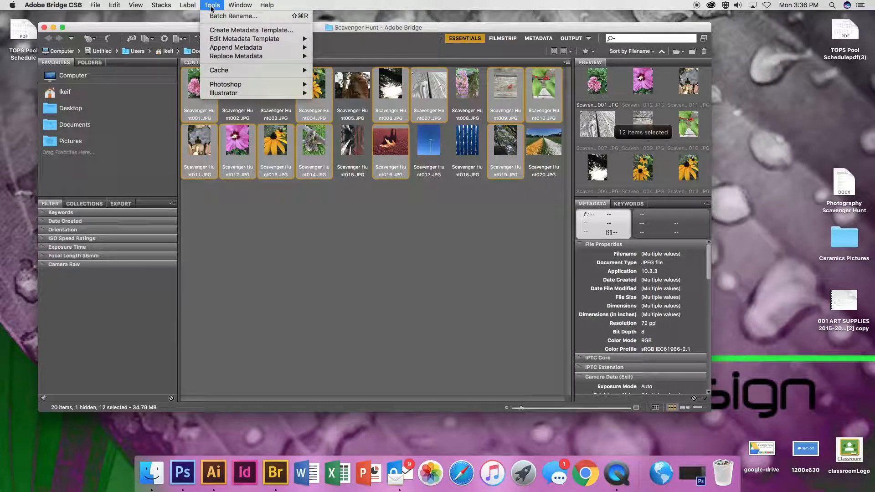
pyautogui.moveTo(228, 85)
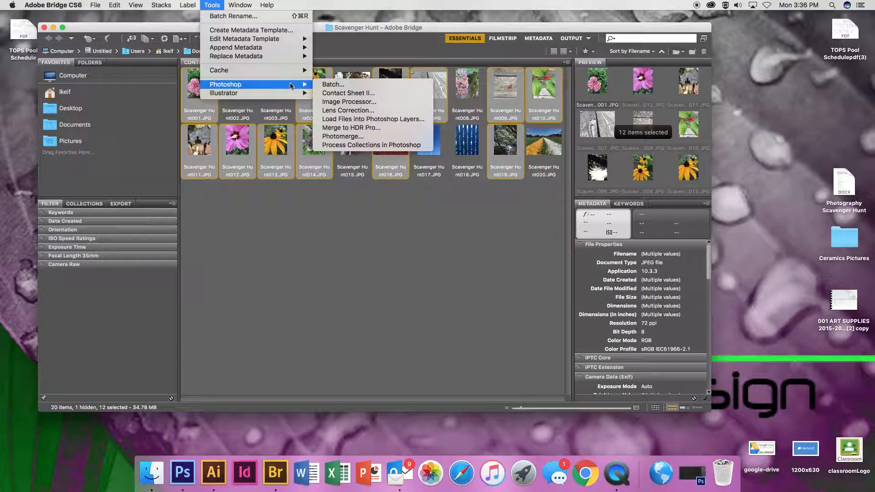
pyautogui.click(342, 93)
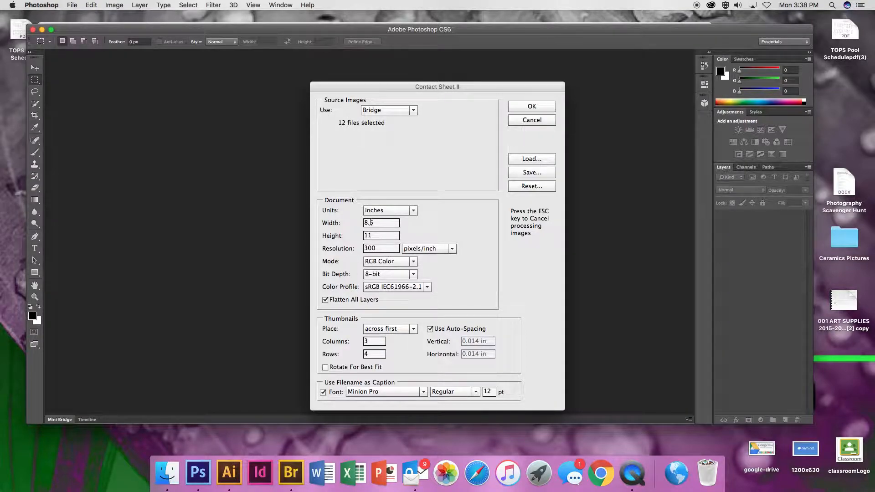
pyautogui.click(531, 108)
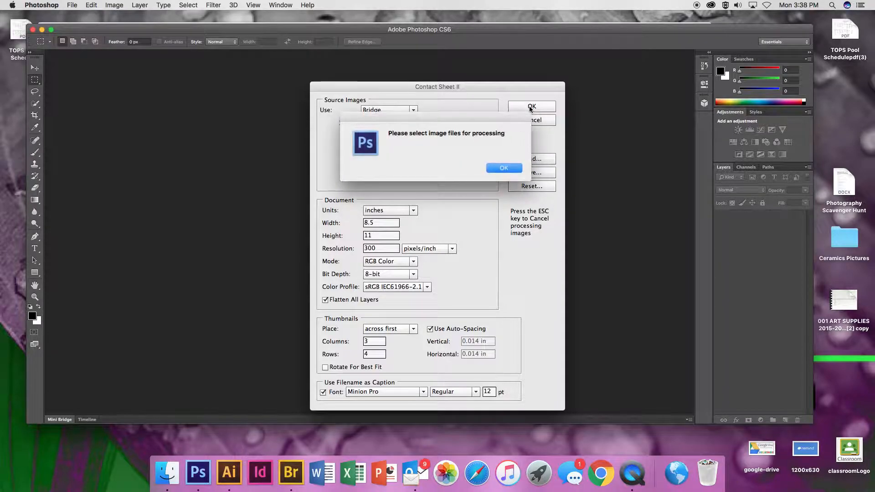
pyautogui.click(501, 168)
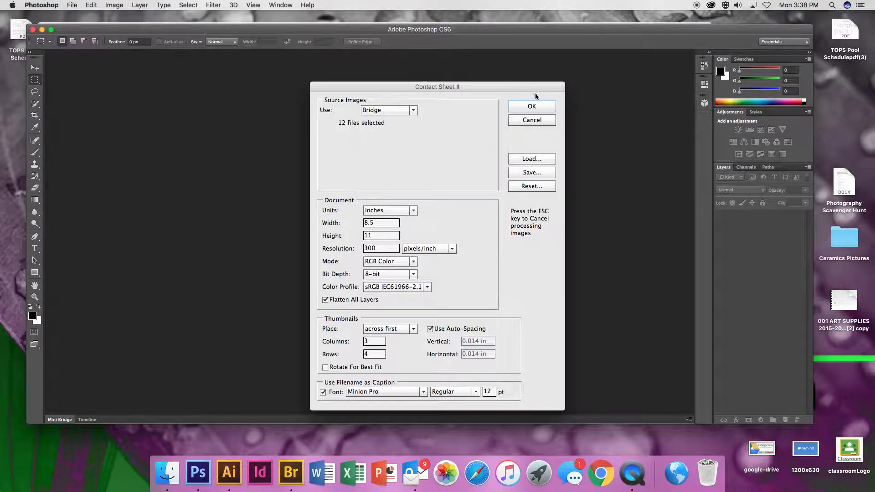
pyautogui.click(535, 109)
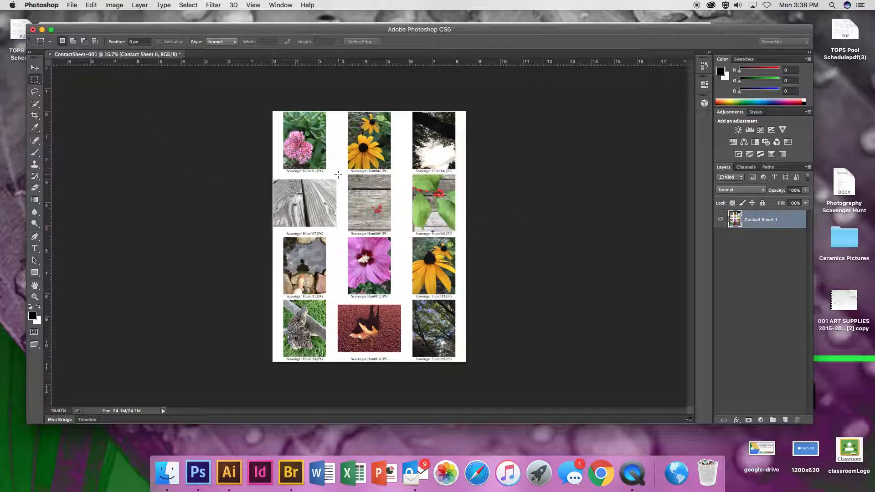
# - Save the contact sheet in Documents as the Photoshop PDF "scavenger hunt" with Preserve Photoshop Editing Capabilities turned off
pyautogui.click(73, 6)
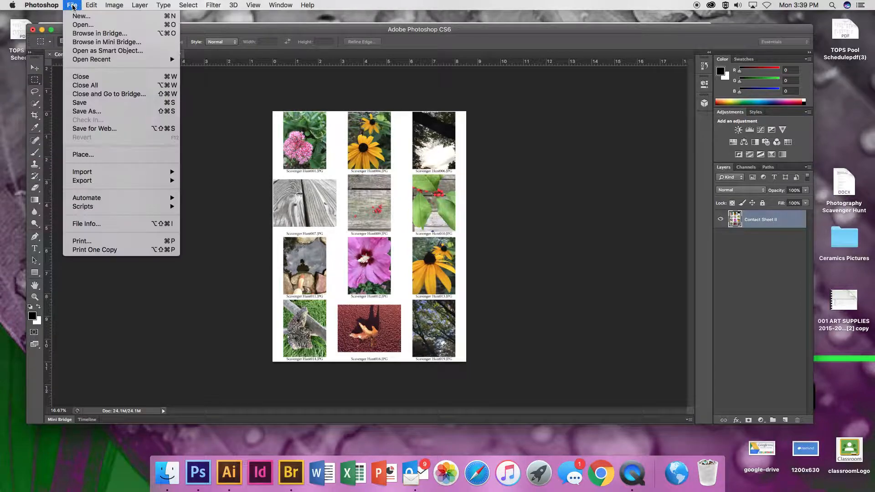
pyautogui.click(93, 112)
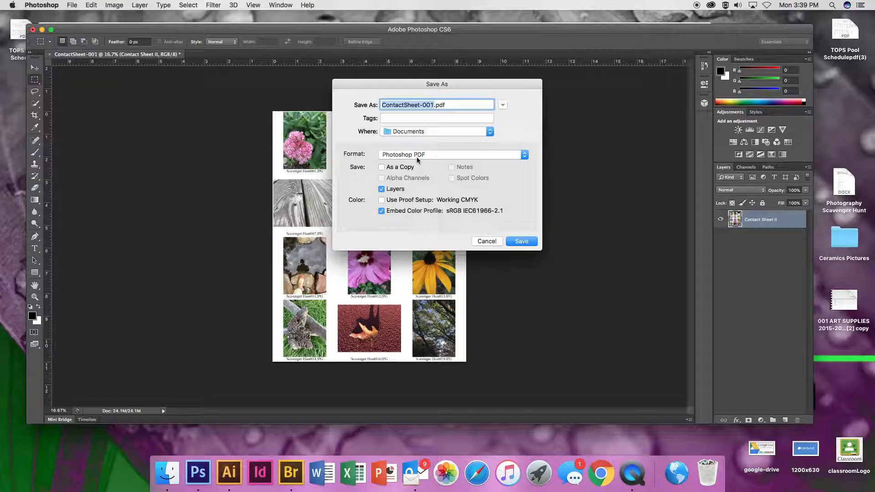
pyautogui.click(525, 155)
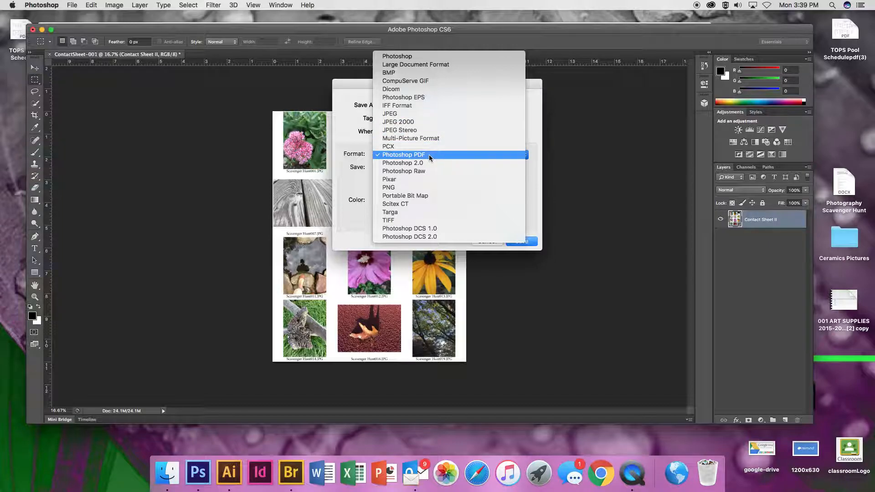
pyautogui.click(430, 154)
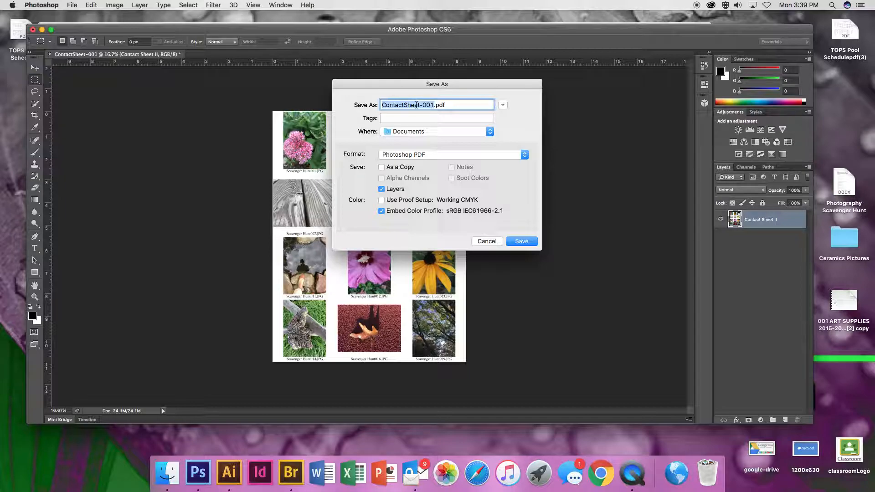
pyautogui.write('scavenger')
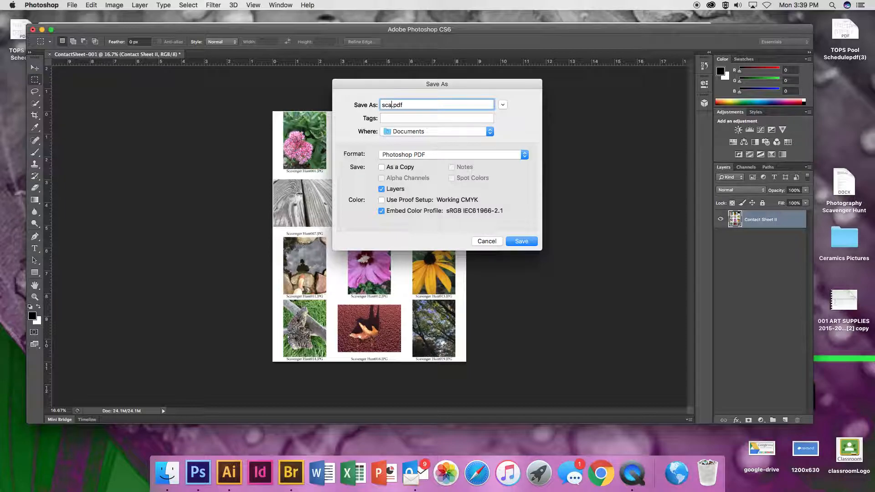
pyautogui.write(' hunt')
pyautogui.click(522, 242)
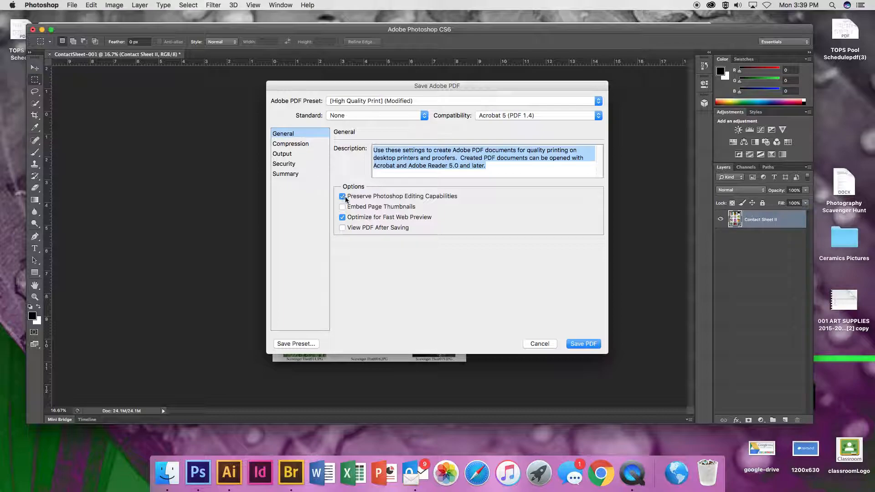
pyautogui.click(342, 197)
pyautogui.click(584, 344)
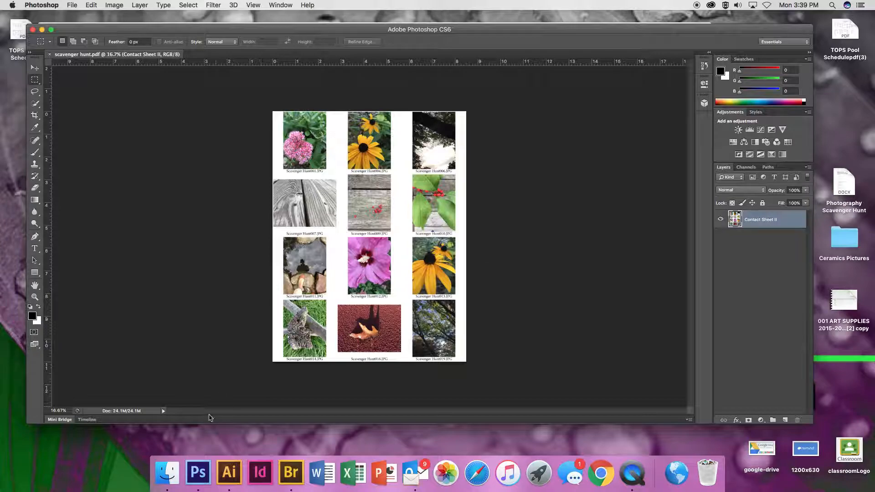
# - In Finder, move scavenger hunt.pdf from Documents into the Scavenger Hunt folder
pyautogui.click(169, 479)
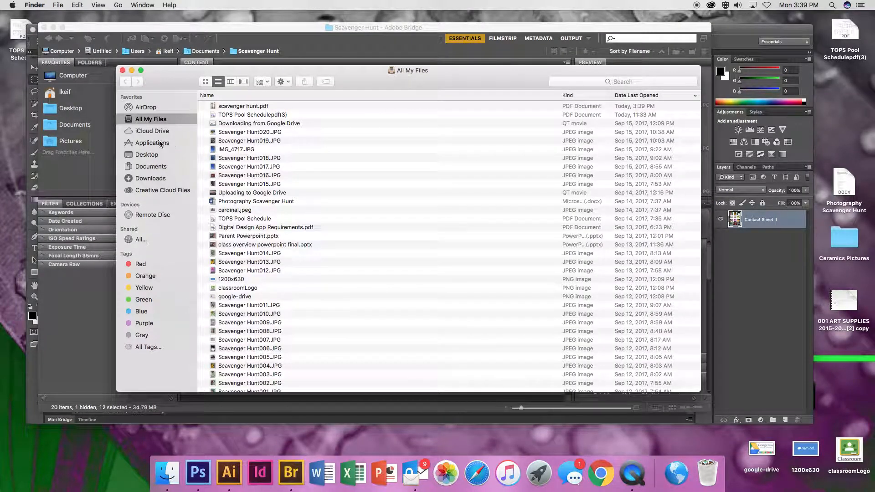
pyautogui.click(163, 168)
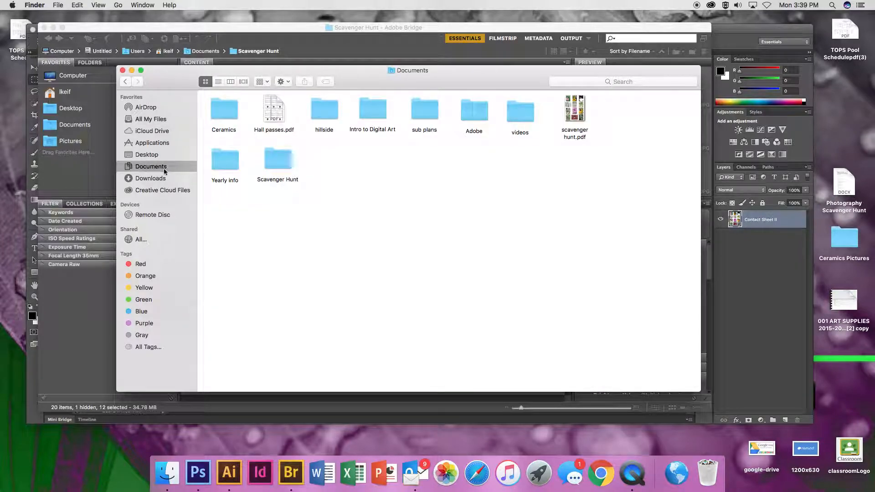
pyautogui.moveTo(578, 112); pyautogui.dragTo(280, 163)
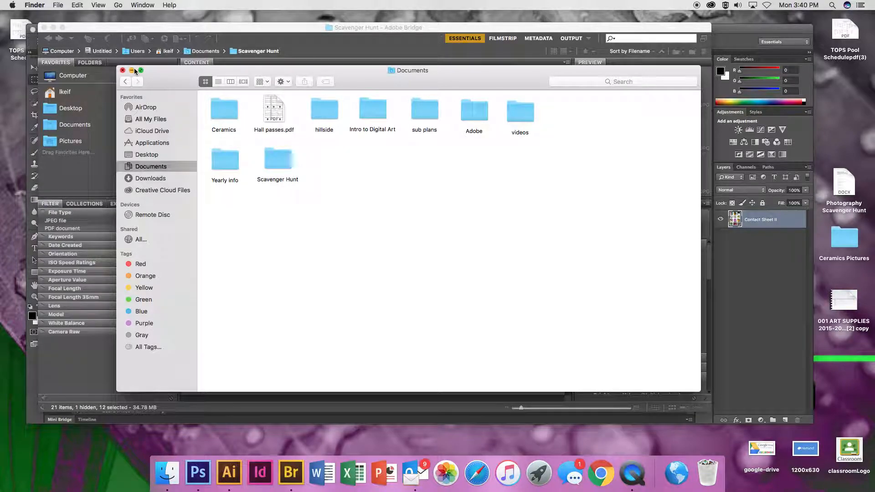
# - Preview scavenger hunt.pdf in Bridge and check the Scavenger Hunt folder's files in Finder, closing both windows
pyautogui.click(291, 472)
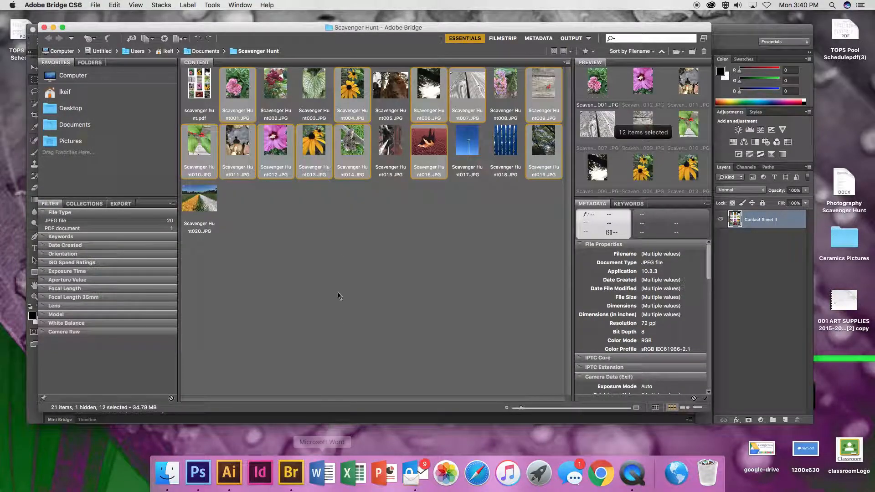
pyautogui.click(201, 91)
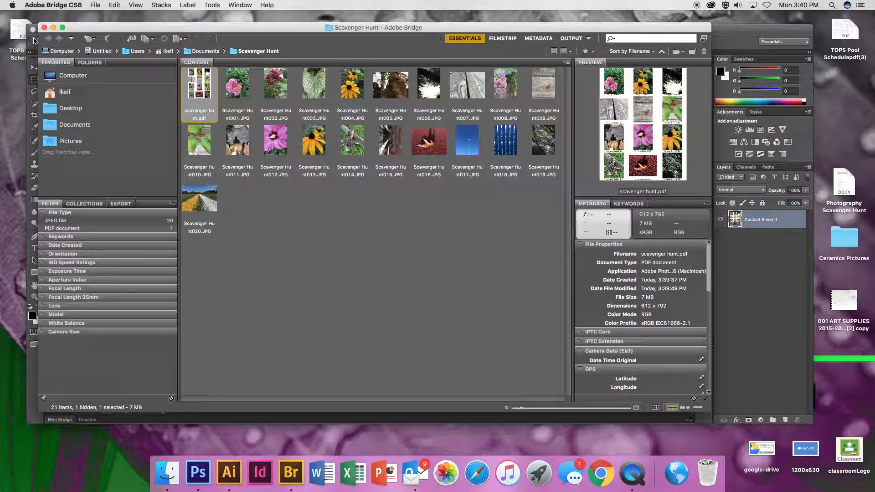
pyautogui.click(44, 29)
pyautogui.doubleClick(276, 157)
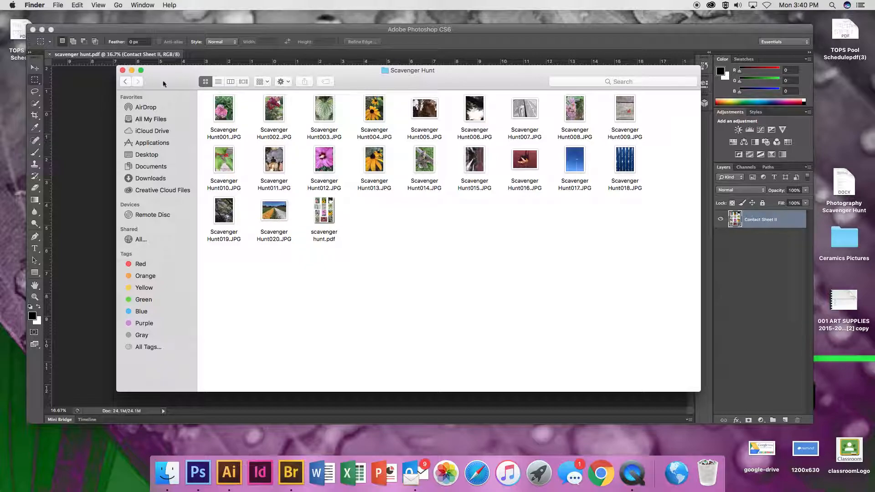
pyautogui.click(122, 71)
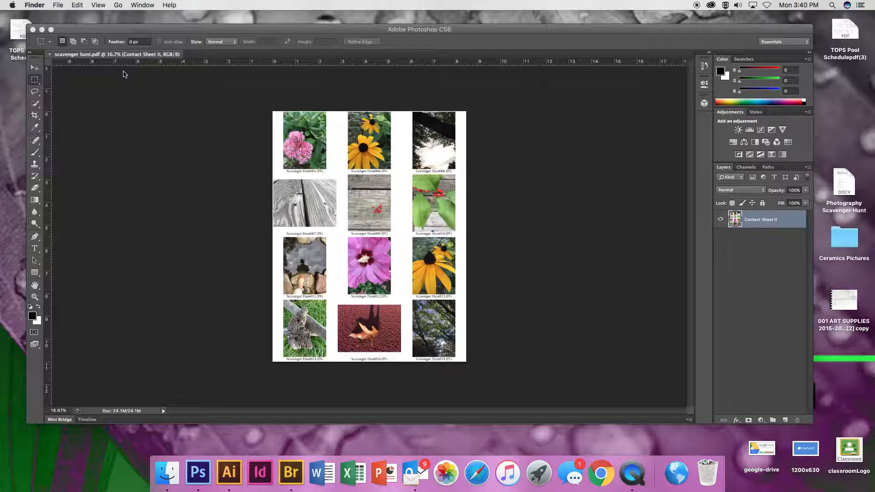